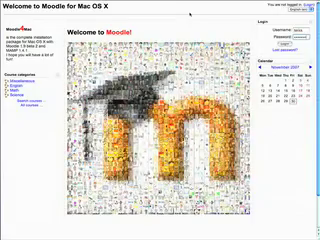
Step: Log in and go to the English 9 Honors course from My courses
key(Return)
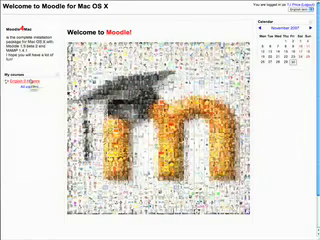
click(22, 81)
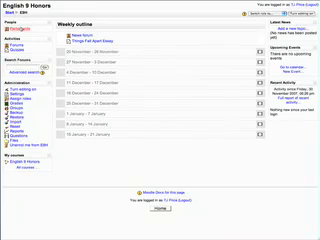
Step: Open John Smith's Notes tab from the course Participants list
click(17, 29)
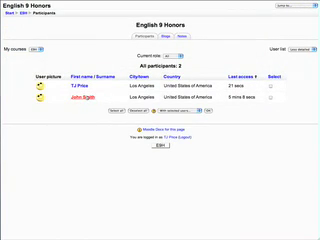
click(83, 97)
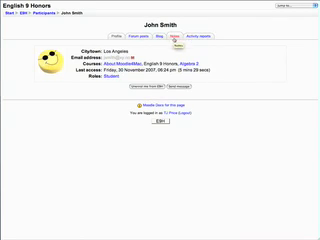
click(175, 37)
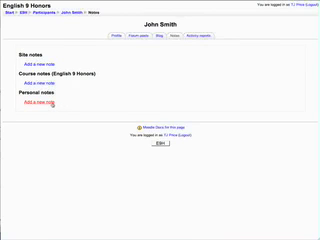
Step: Save a personal note for John Smith: 'Struggled on last quiz, needs more support'
click(52, 103)
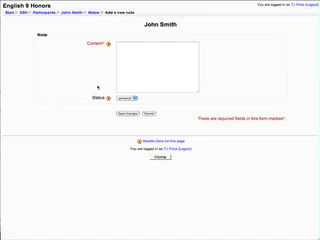
click(122, 70)
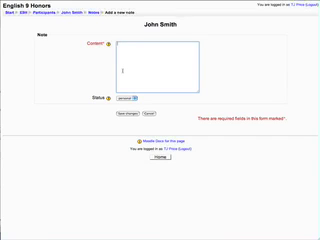
text(St)
text(ruggled on homew)
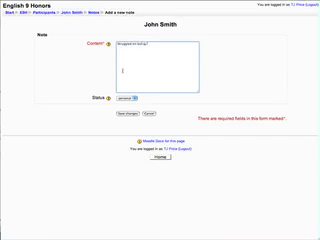
text(ork, needs)
text( more support)
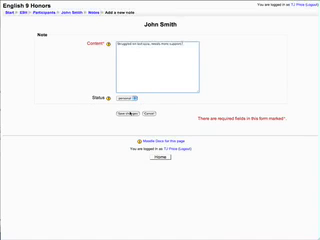
click(131, 113)
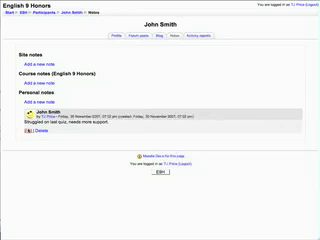
Step: Change the quiz note's status from personal to course and save it
click(31, 130)
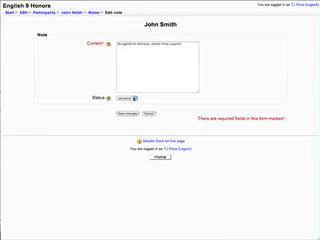
click(133, 99)
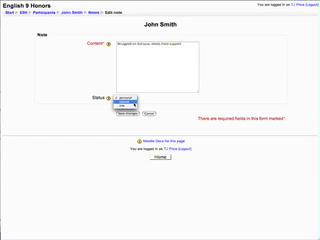
click(124, 104)
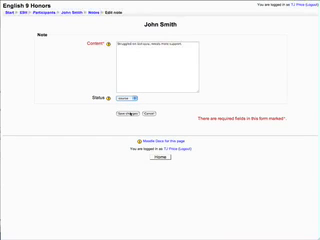
click(130, 114)
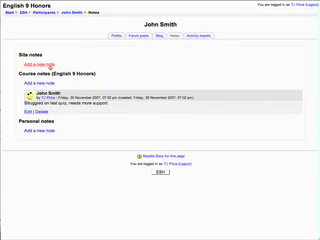
Step: Save a site note for John Smith reading 'Injured for past week'
click(50, 65)
click(145, 75)
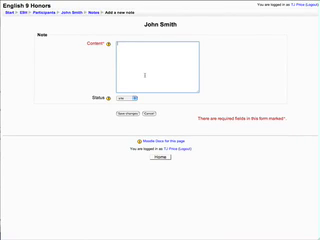
text(Injured )
text(this past week.)
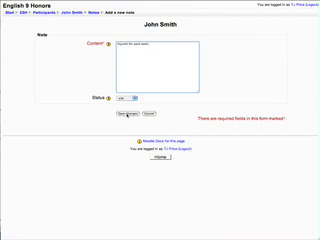
click(128, 114)
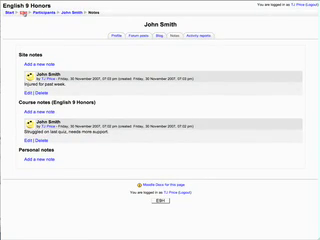
Step: Reach John Smith's Notes tab via the English 9 Honors grader report
click(24, 13)
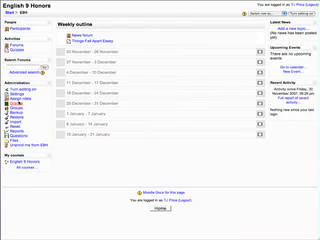
click(16, 102)
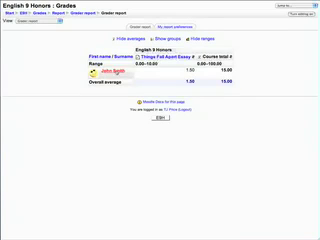
click(112, 72)
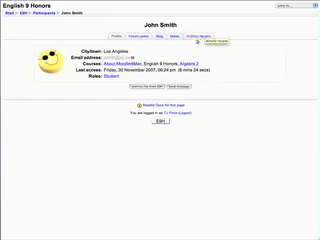
click(175, 36)
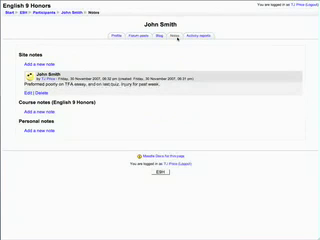